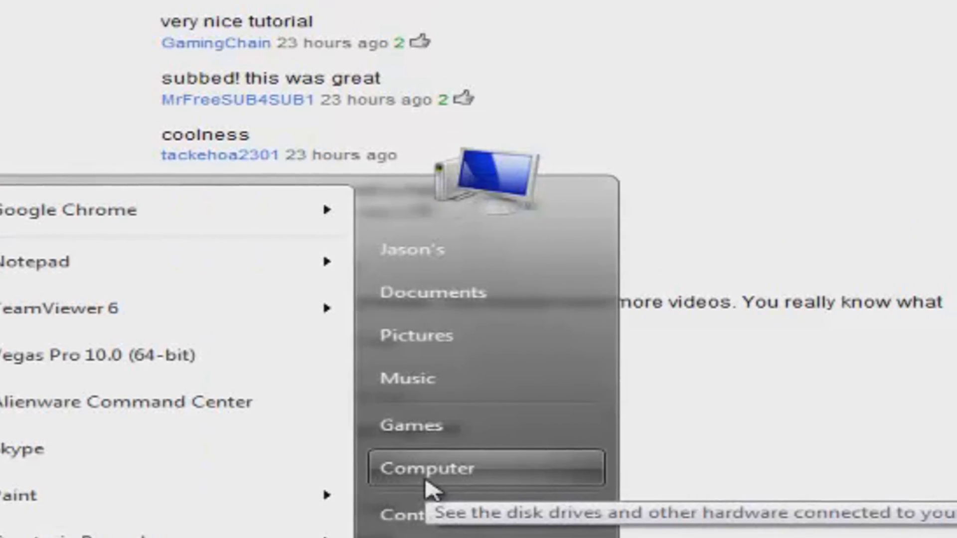
Copy the Java folder from C:\Program Files (x86) and return to the C: drive
click(433, 471)
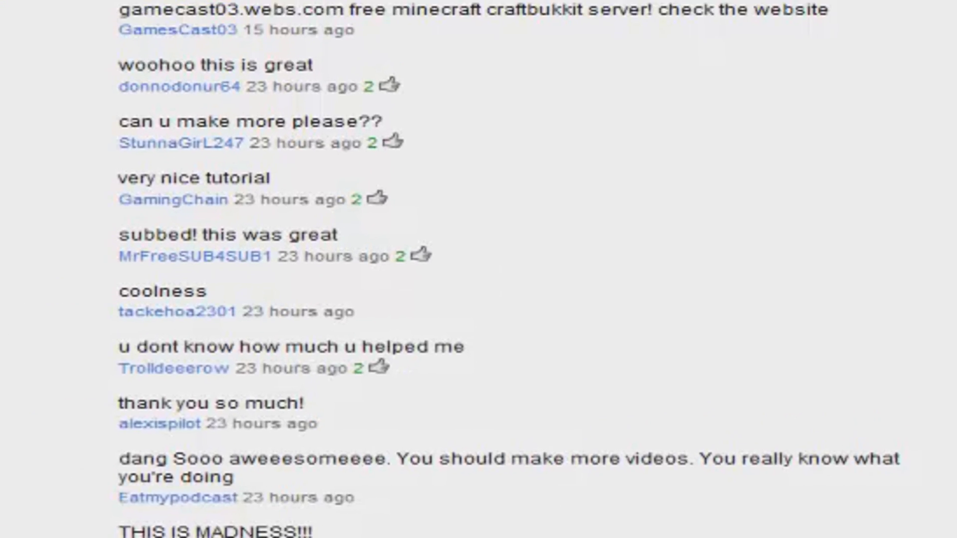
double_click(318, 195)
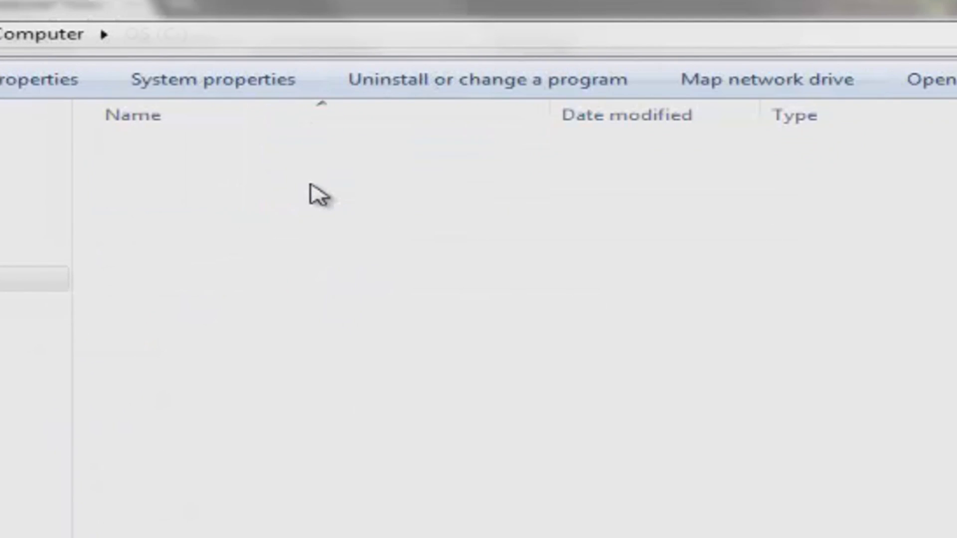
click(306, 256)
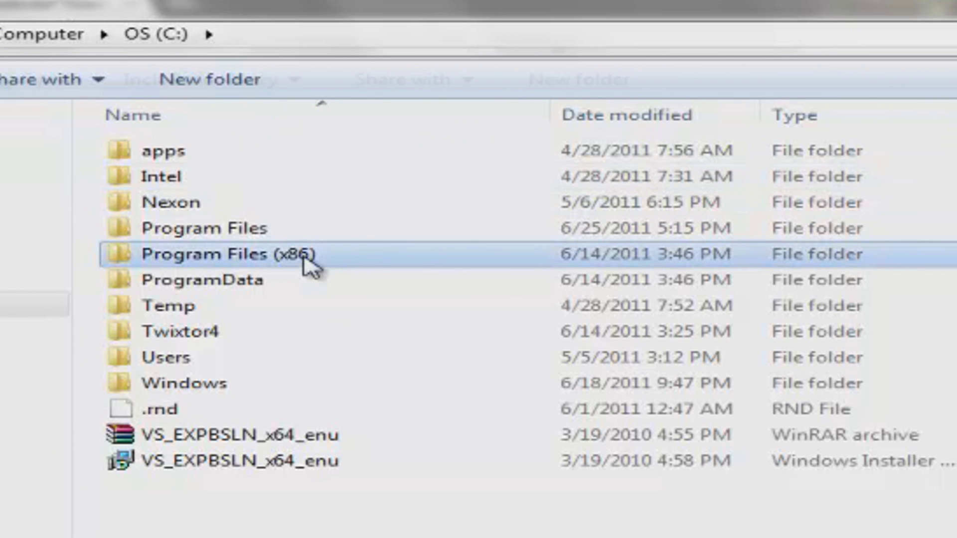
double_click(305, 257)
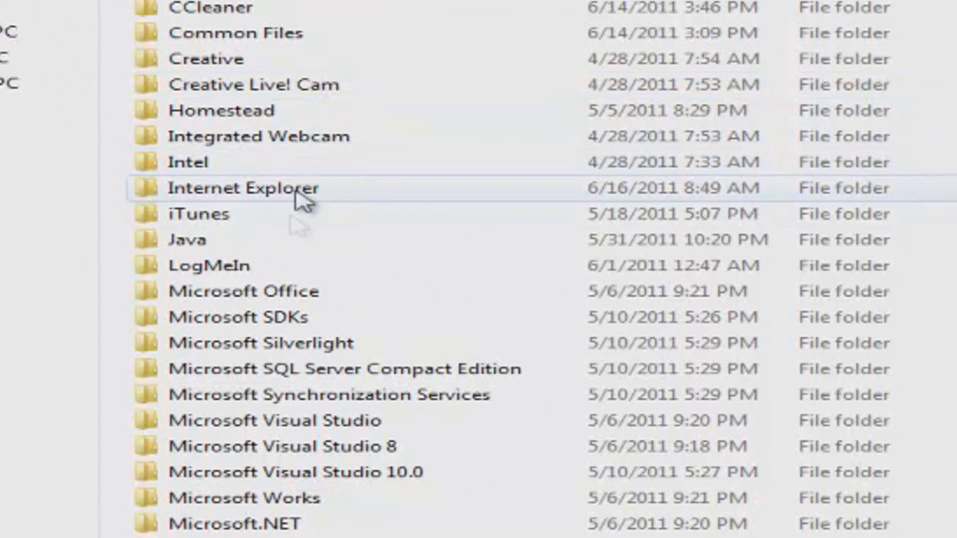
right_click(296, 246)
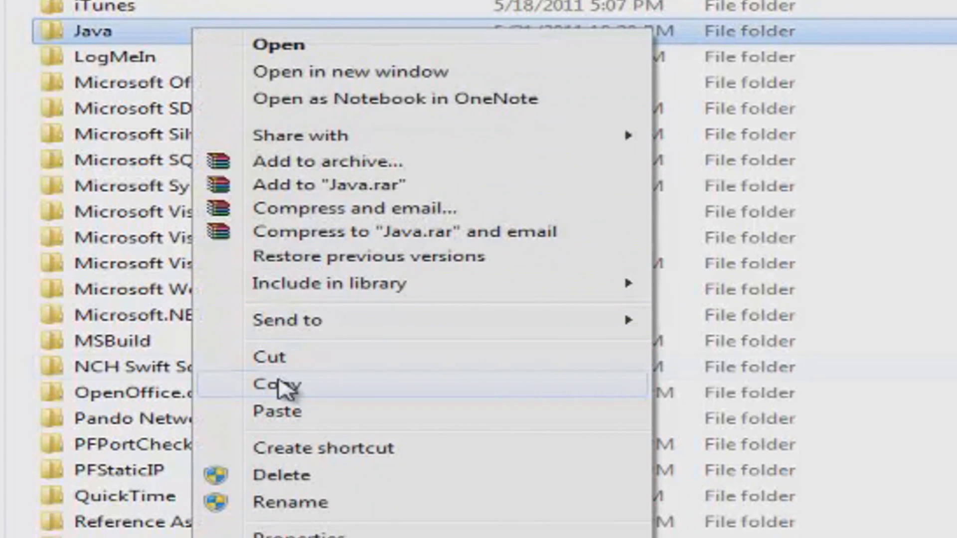
click(287, 389)
click(162, 9)
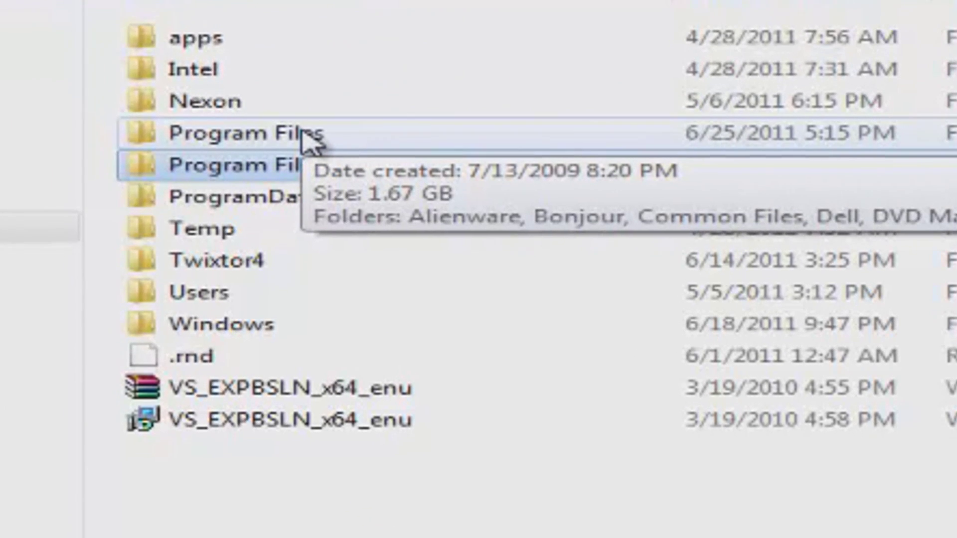
Delete the old Java folder from C:\Program Files, granting administrator permission
double_click(302, 135)
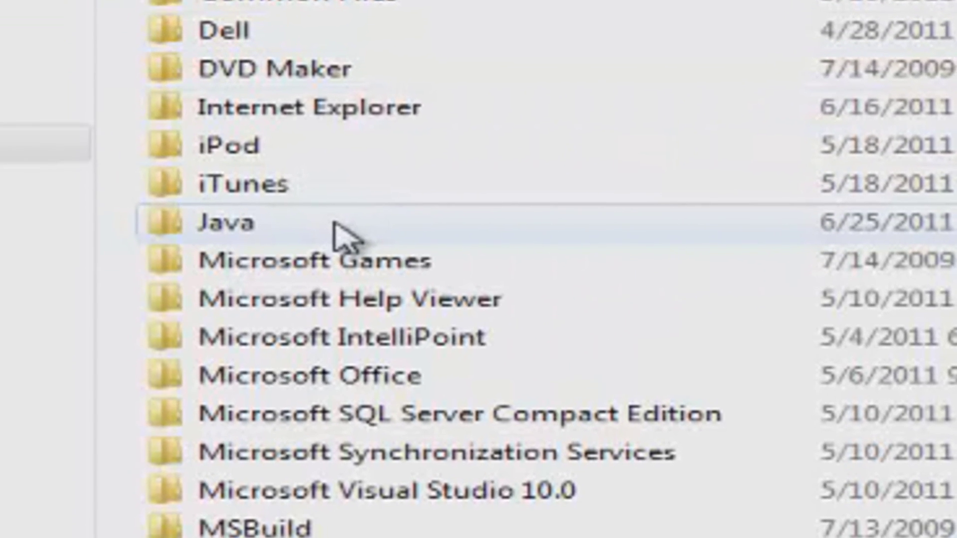
click(334, 222)
key(Delete)
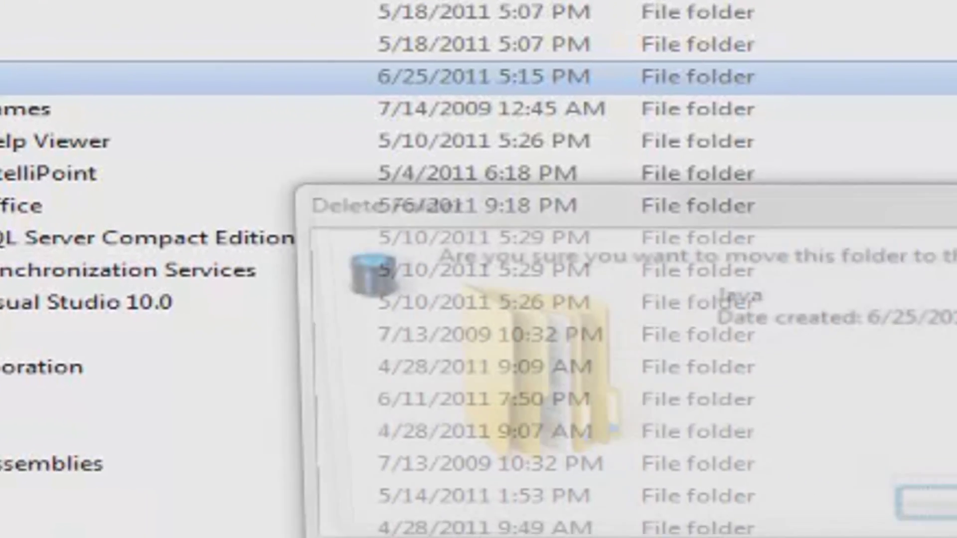
key(Return)
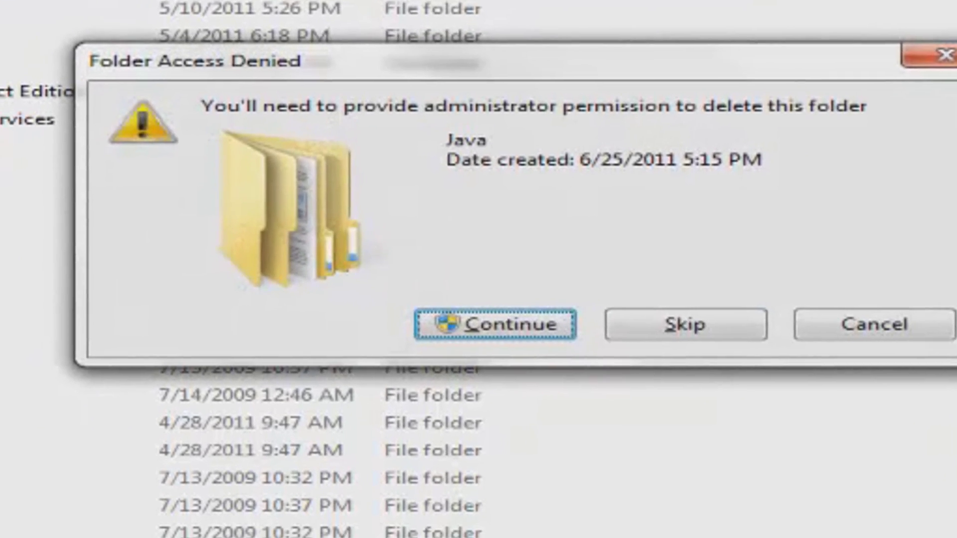
key(Return)
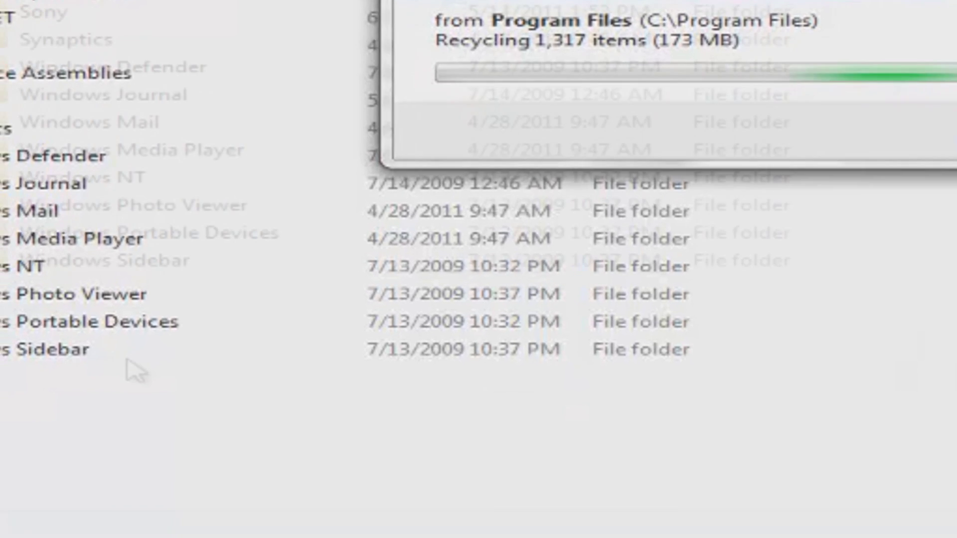
right_click(135, 370)
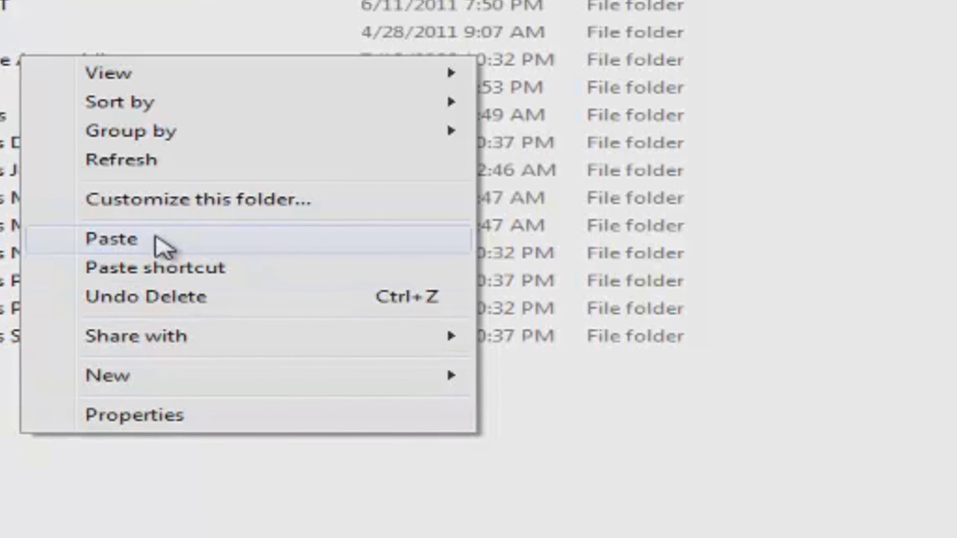
Paste the copied Java folder into Program Files with administrator permission, then open it
click(112, 283)
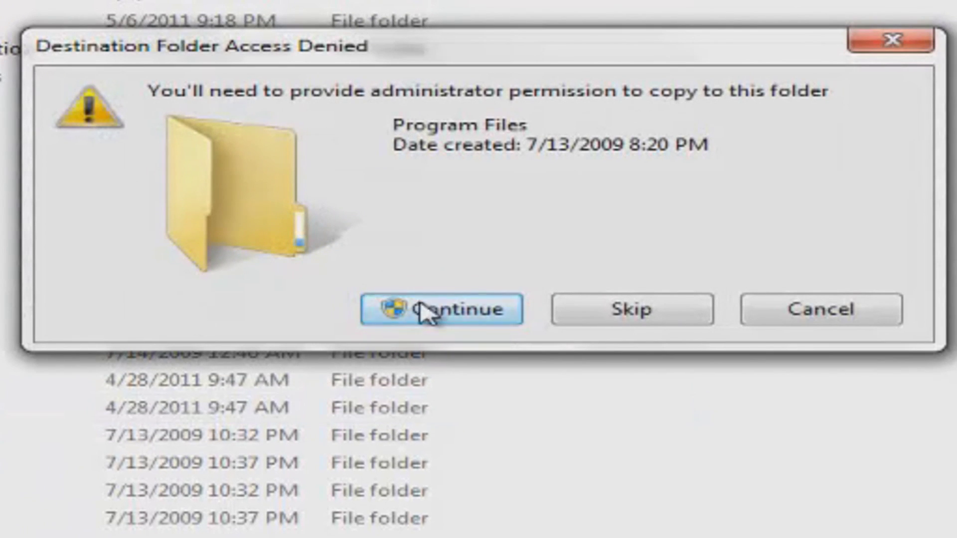
click(424, 316)
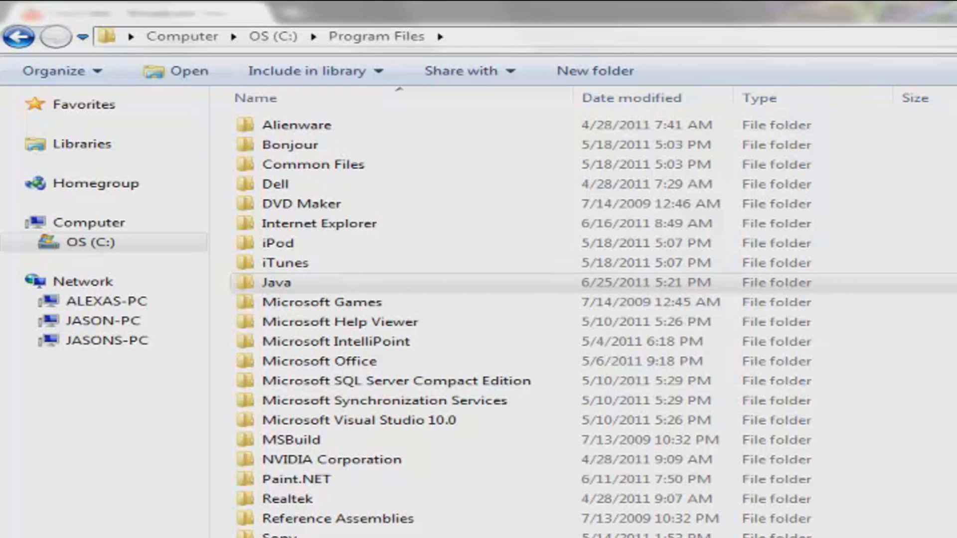
double_click(316, 283)
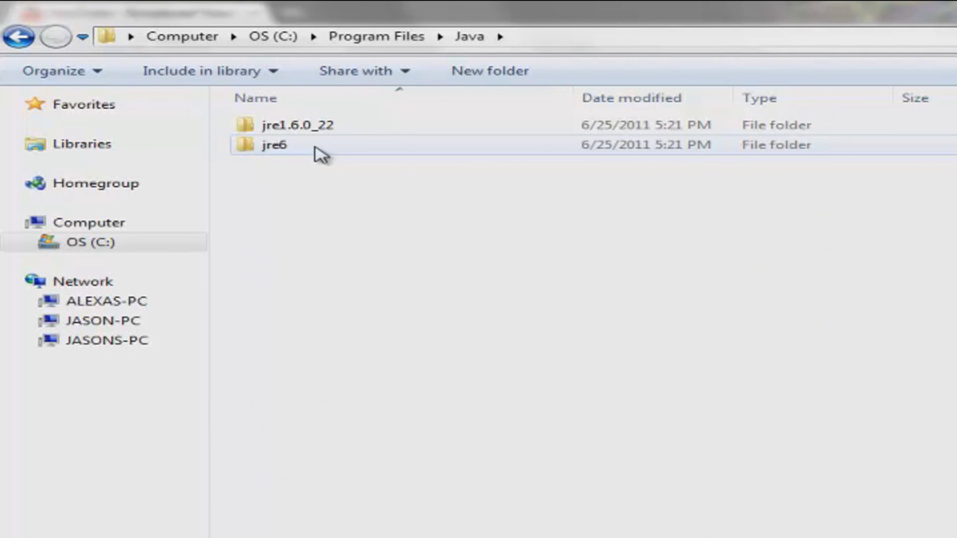
Copy the path C:\Program Files\Java\jre6\bin from the address bar
double_click(320, 150)
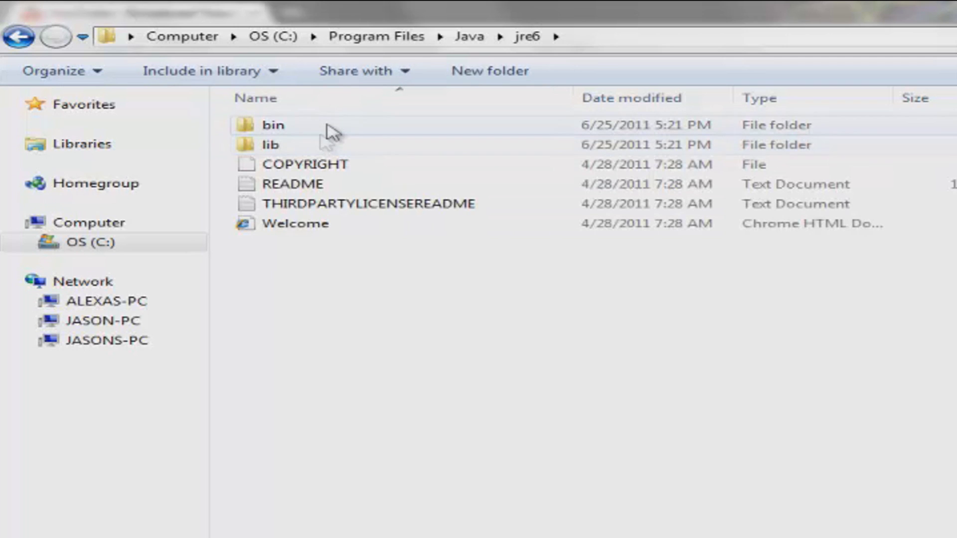
double_click(329, 129)
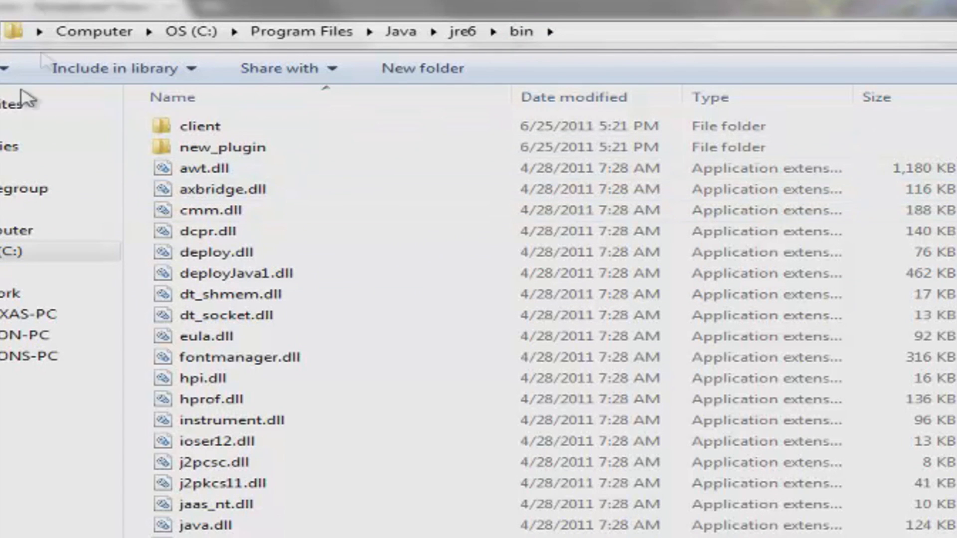
click(772, 30)
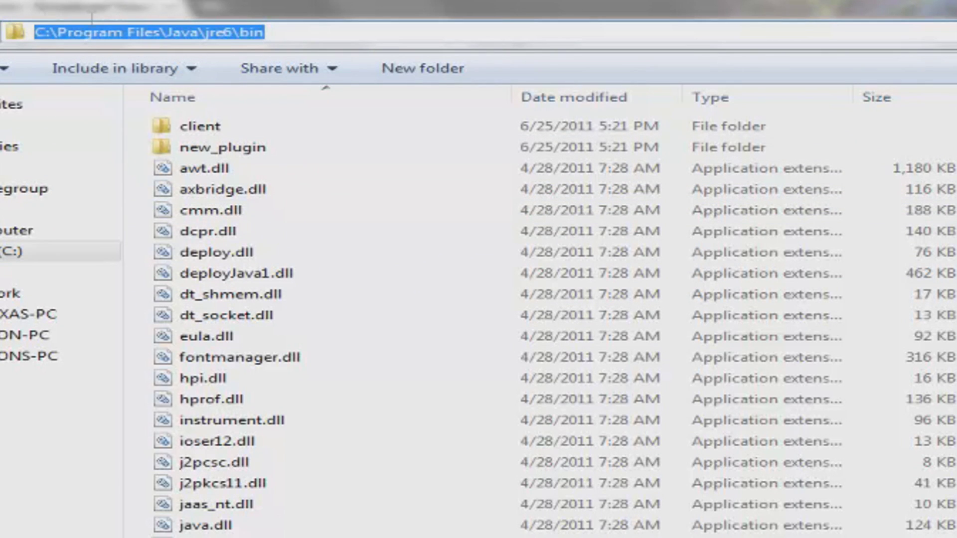
click(306, 32)
key(ctrl+a)
right_click(219, 34)
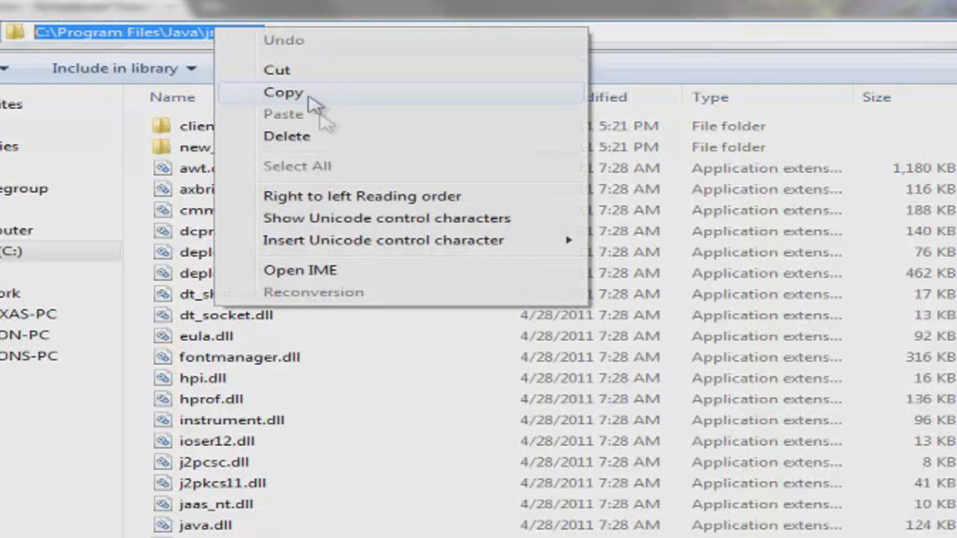
click(338, 95)
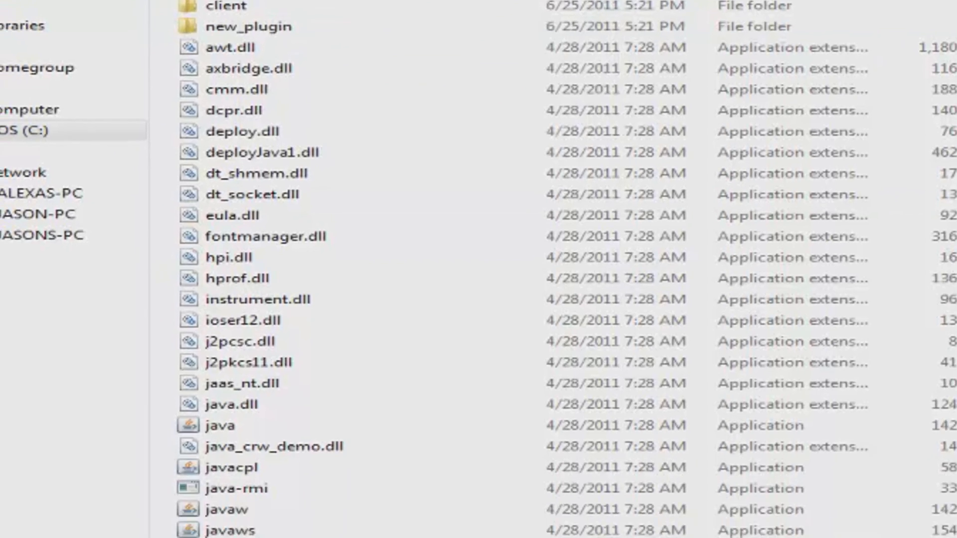
key(super)
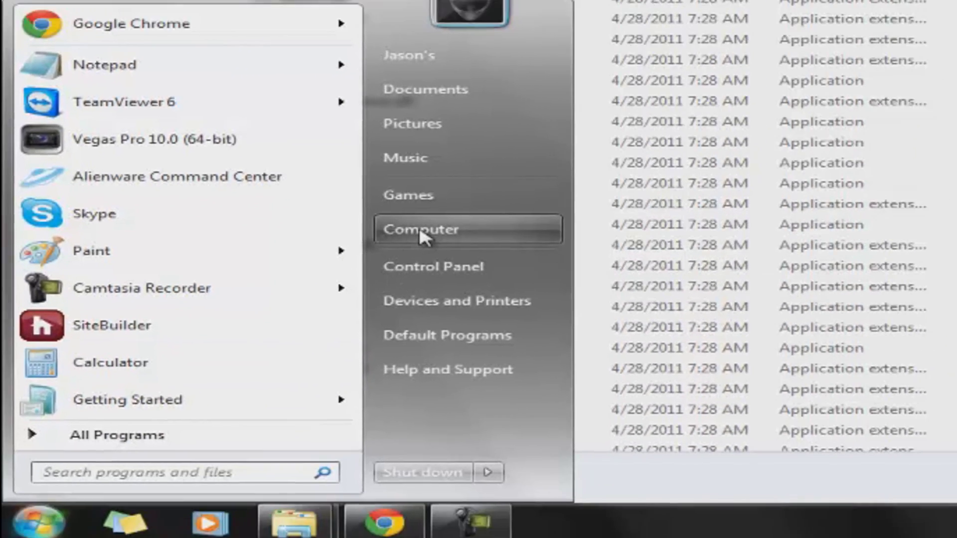
Reach Environment Variables through Computer Properties and Advanced system settings
right_click(420, 229)
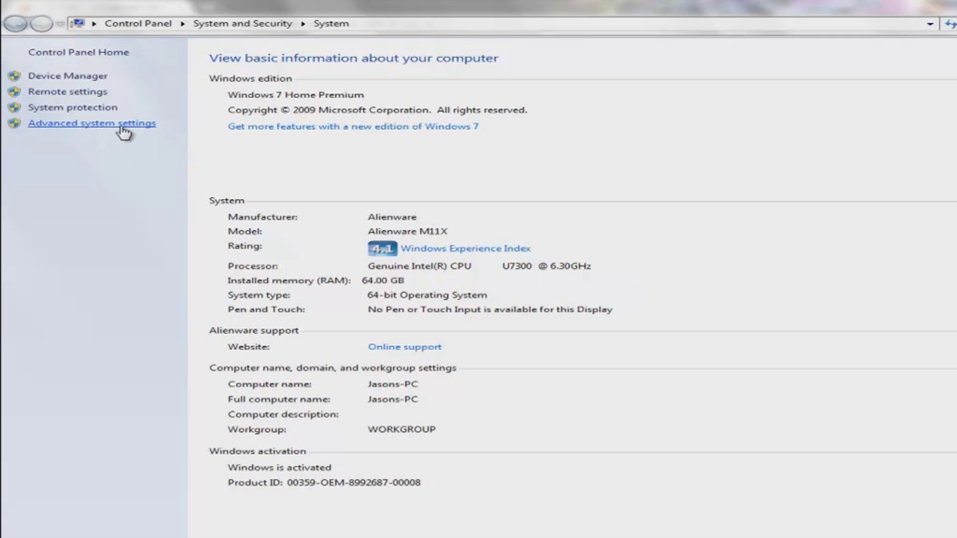
click(121, 125)
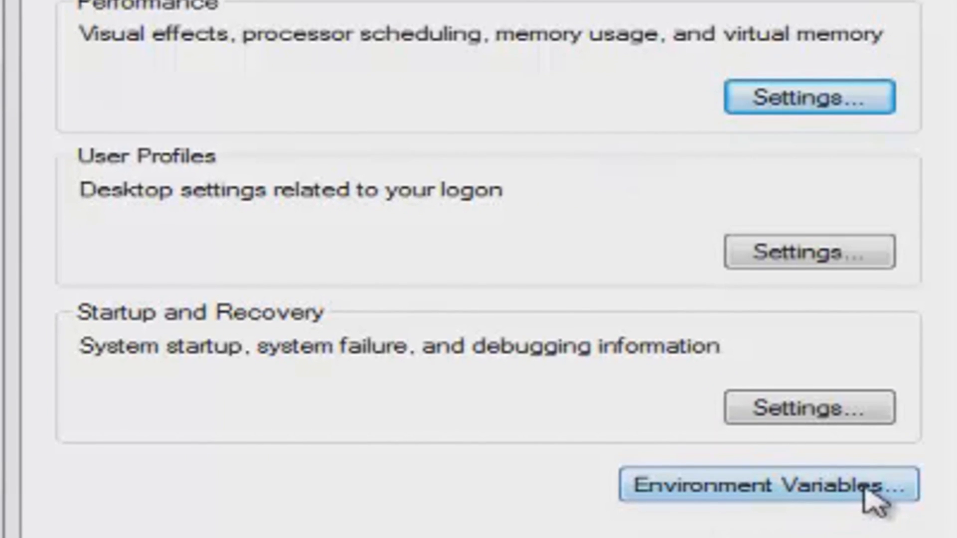
click(875, 470)
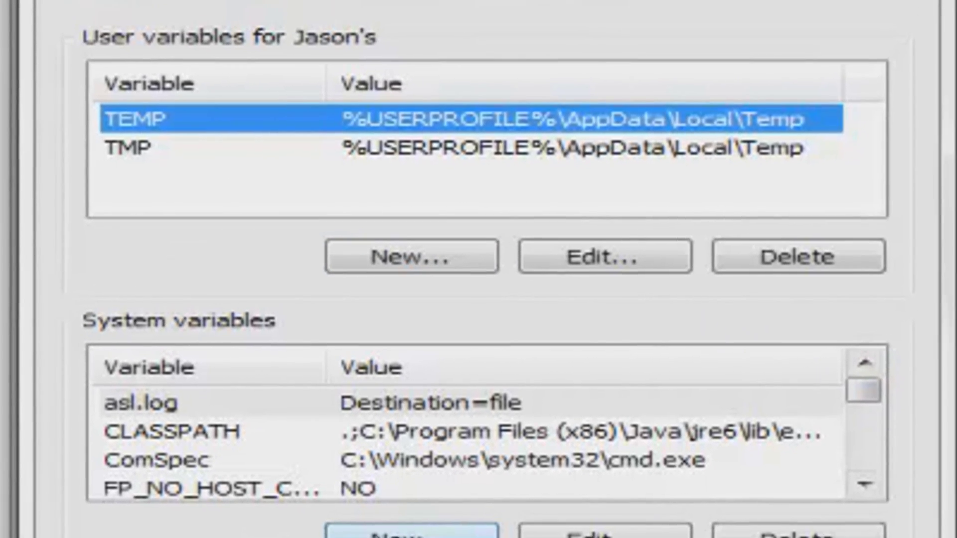
Create a PATH system variable with value C:\Program Files\Java\jre6\bin
click(412, 532)
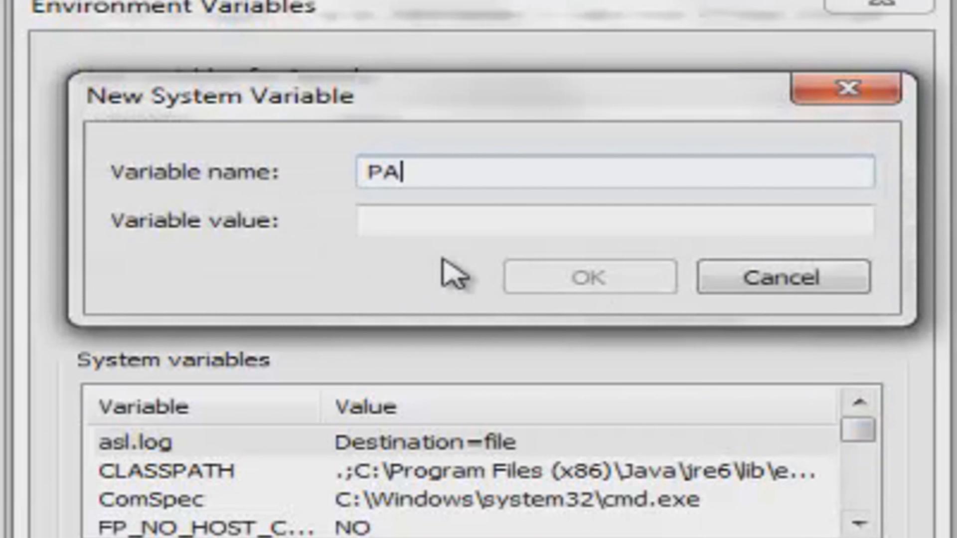
key(ctrl+v)
drag(707, 225, 720, 225)
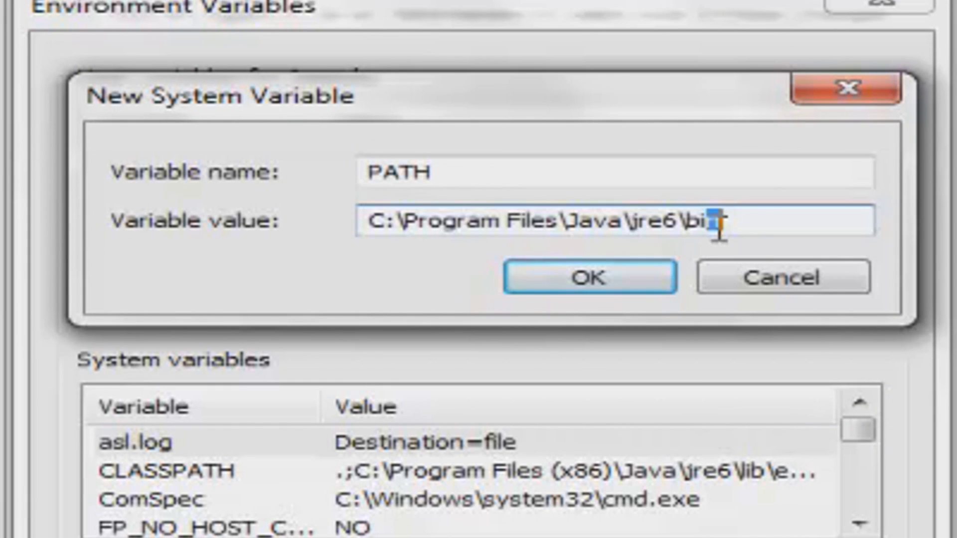
key(ctrl+a)
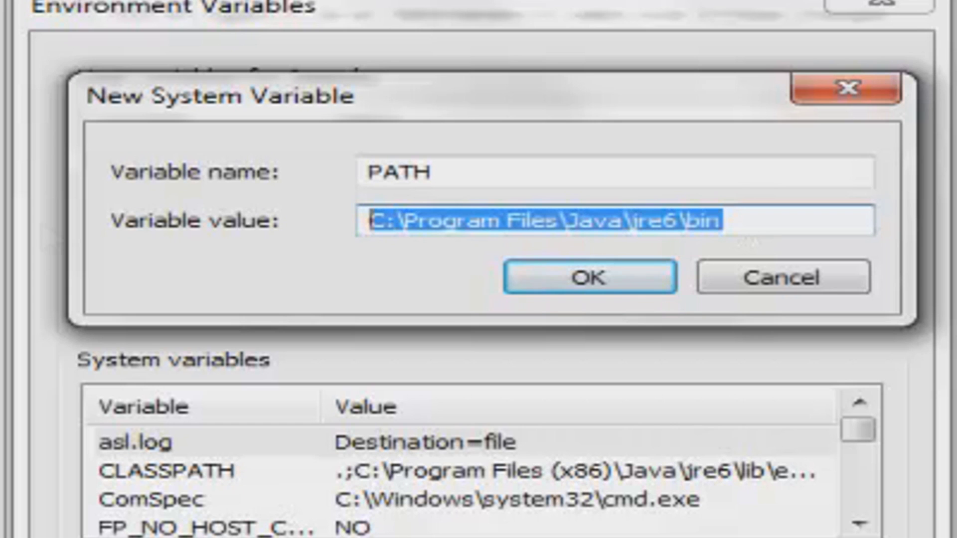
click(544, 288)
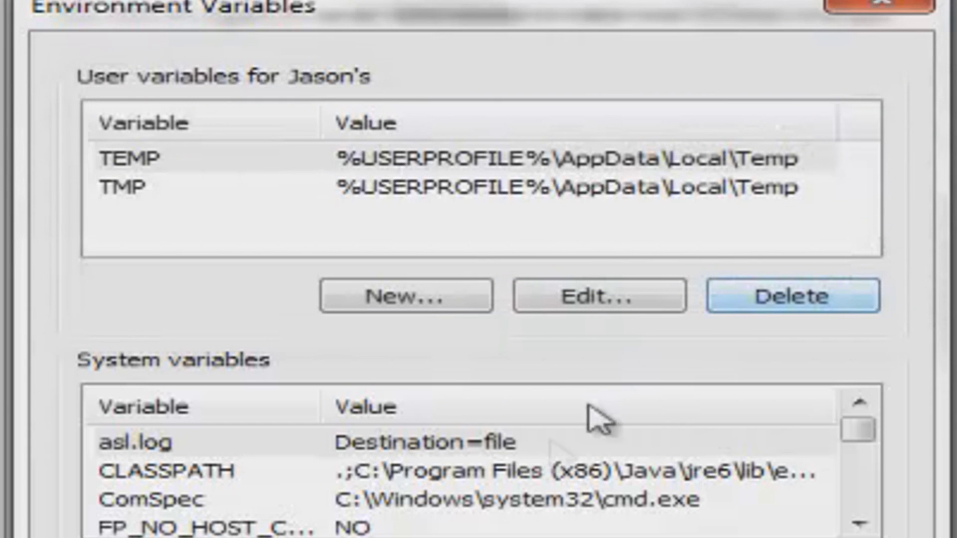
Enter a new CLASSPATH system variable with the same jre6 bin path value
click(472, 535)
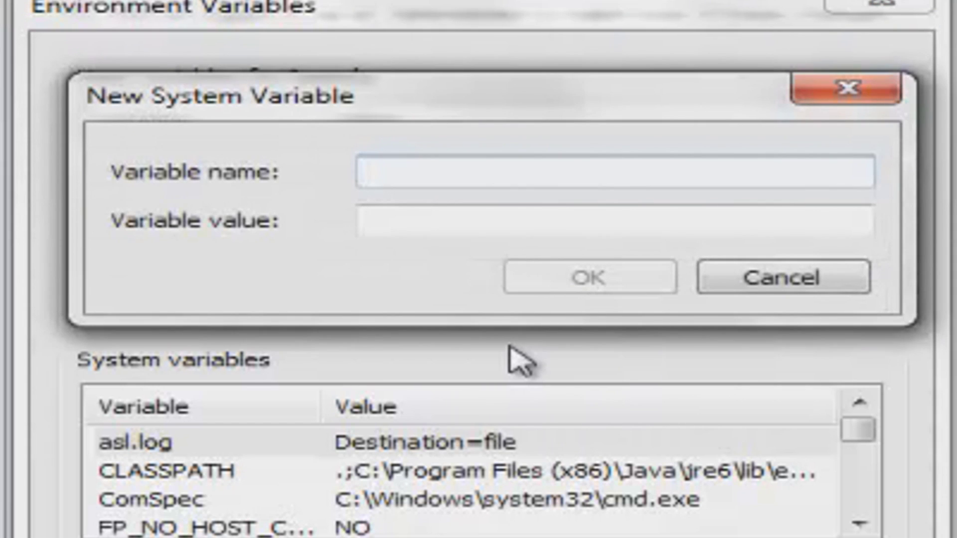
text(CLASSPATH)
click(750, 227)
key(ctrl+v)
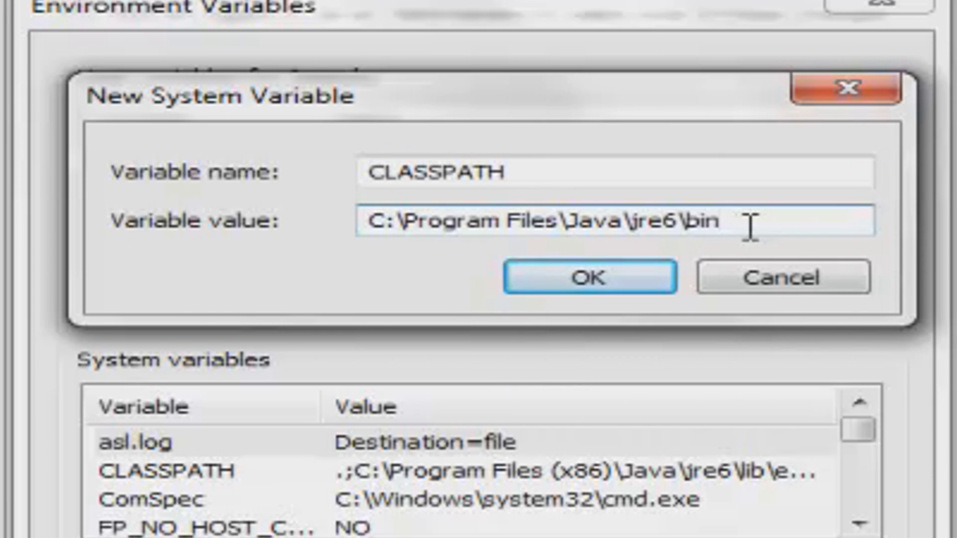
drag(750, 227, 305, 197)
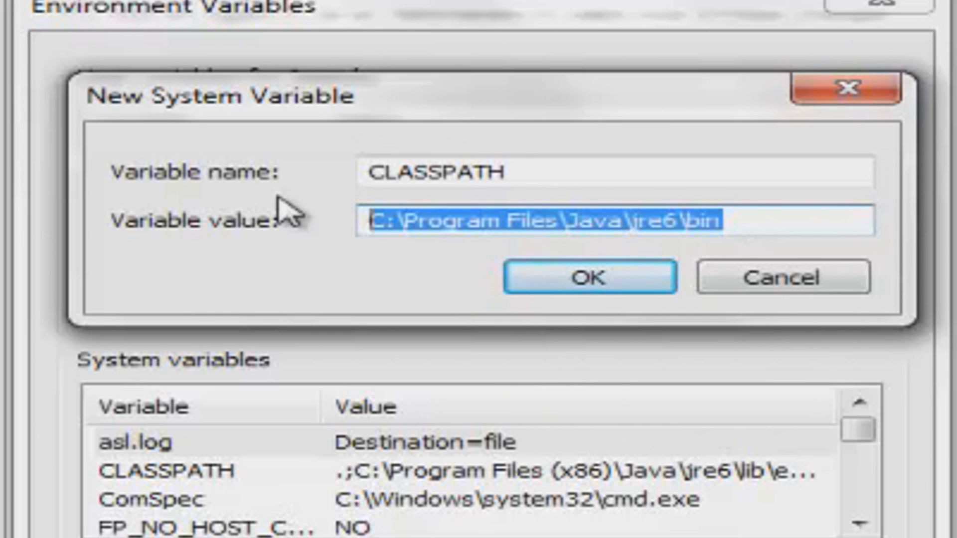